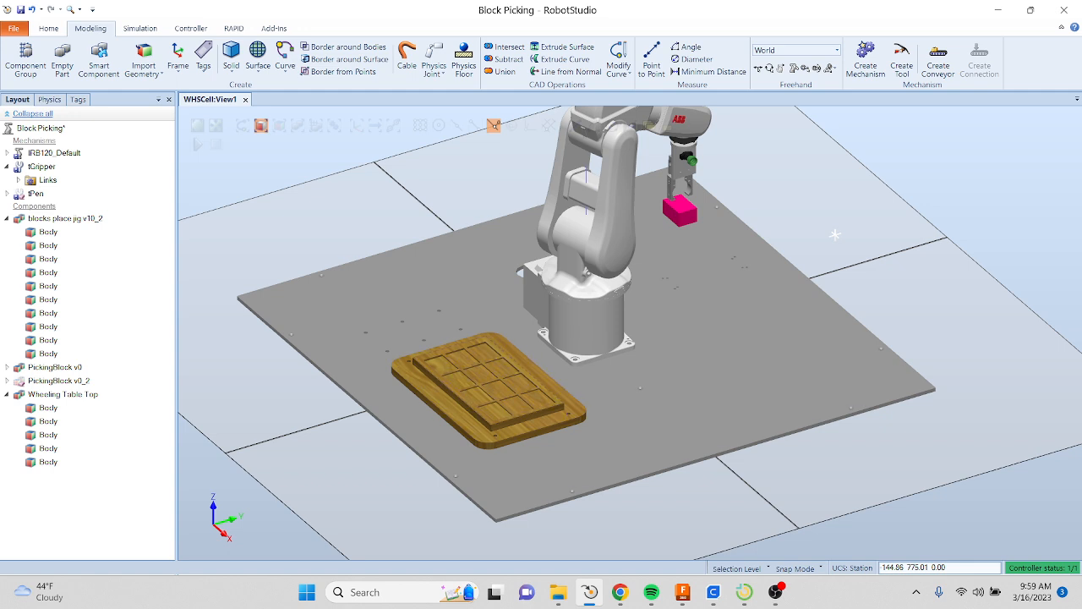
Import the PickingBlock v0 geometry from the Downloads folder into the station
click(144, 63)
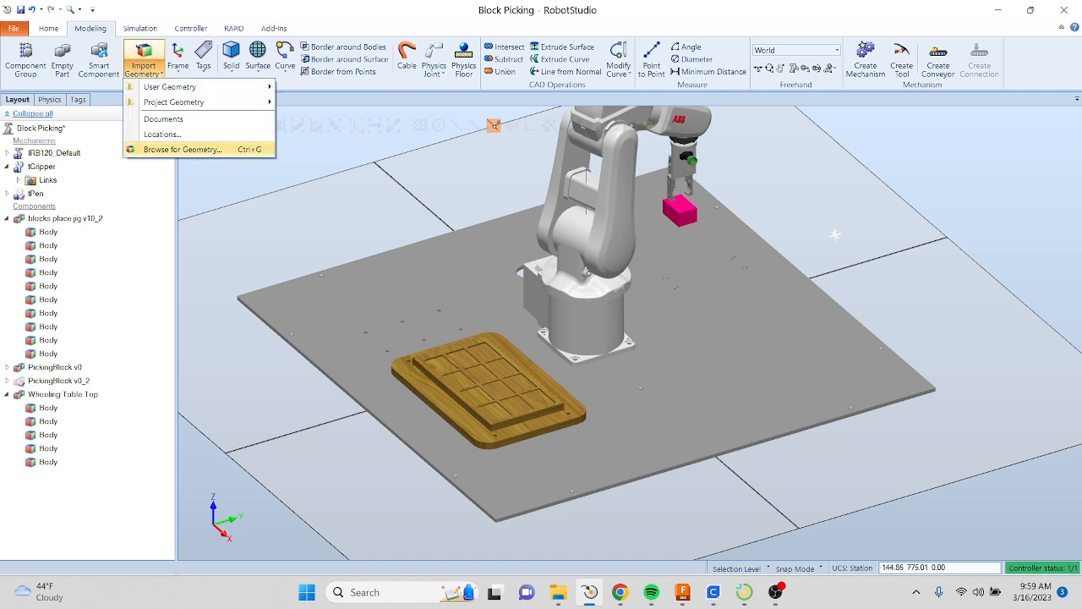
click(181, 149)
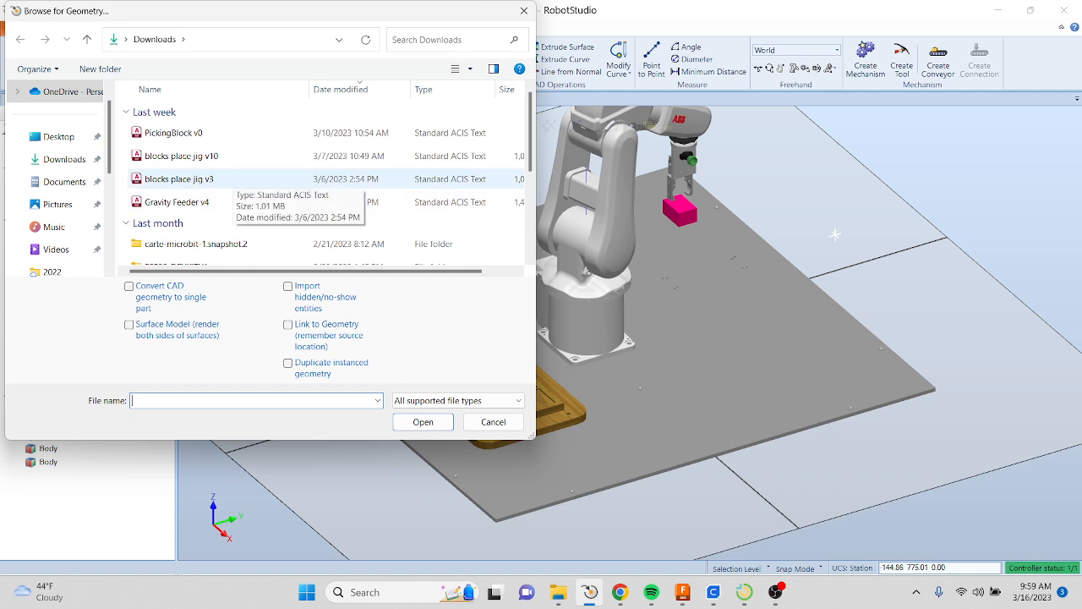
click(194, 132)
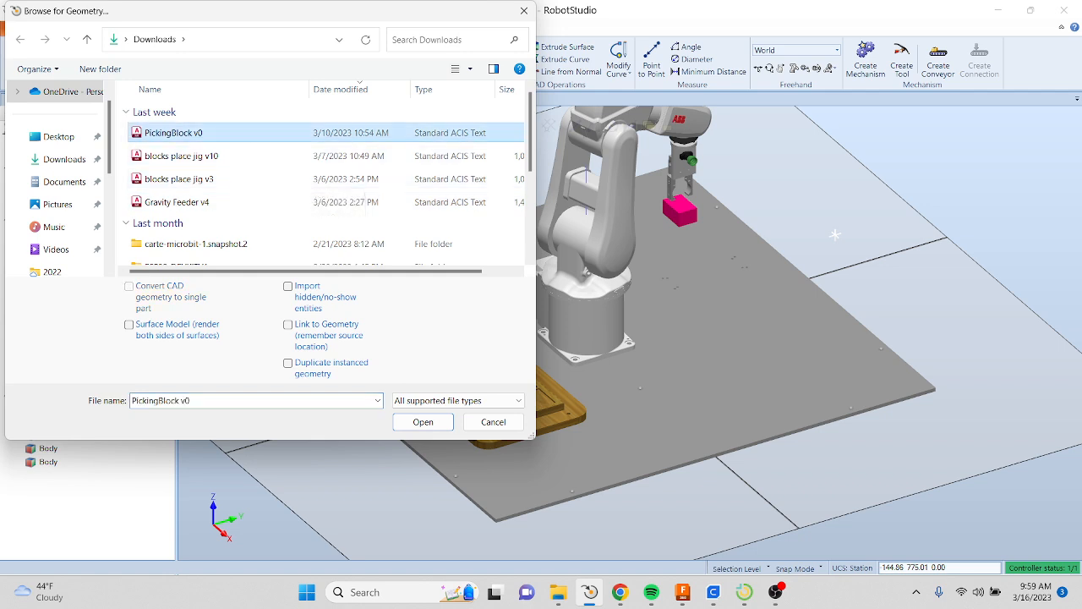
click(423, 421)
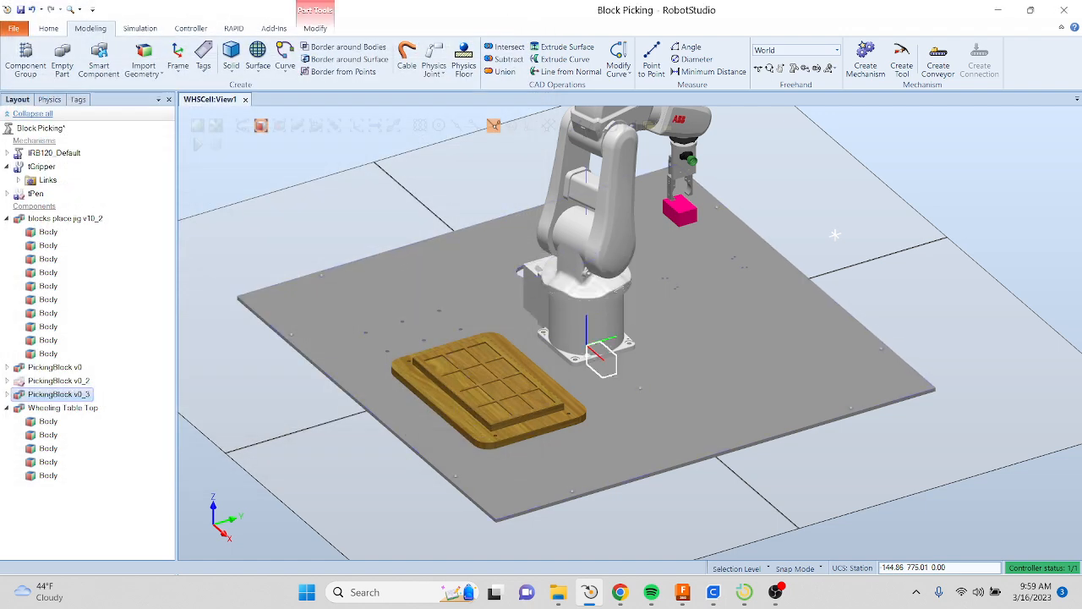
scroll(592, 353, up, 5)
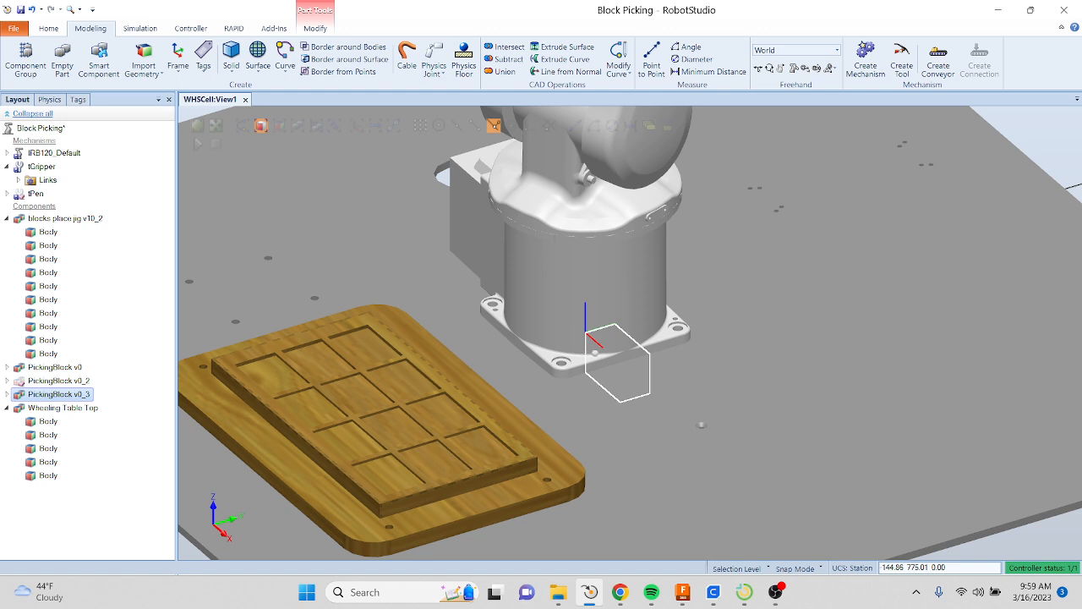
key(Escape)
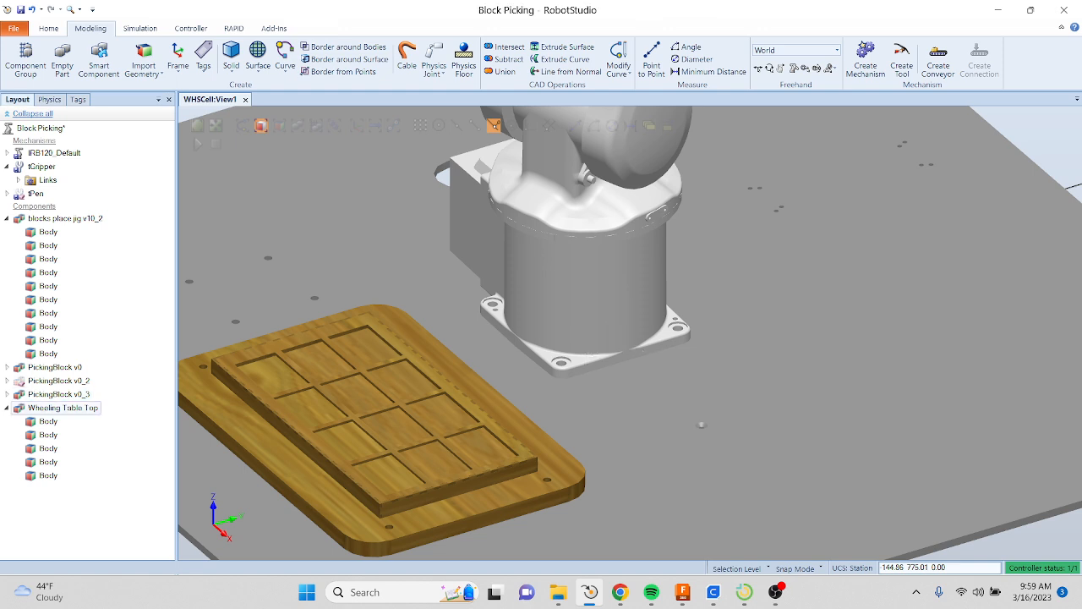
Offset the newly imported PickingBlock v0_3 by 20 mm along World Y, applying the offset nine times
click(58, 394)
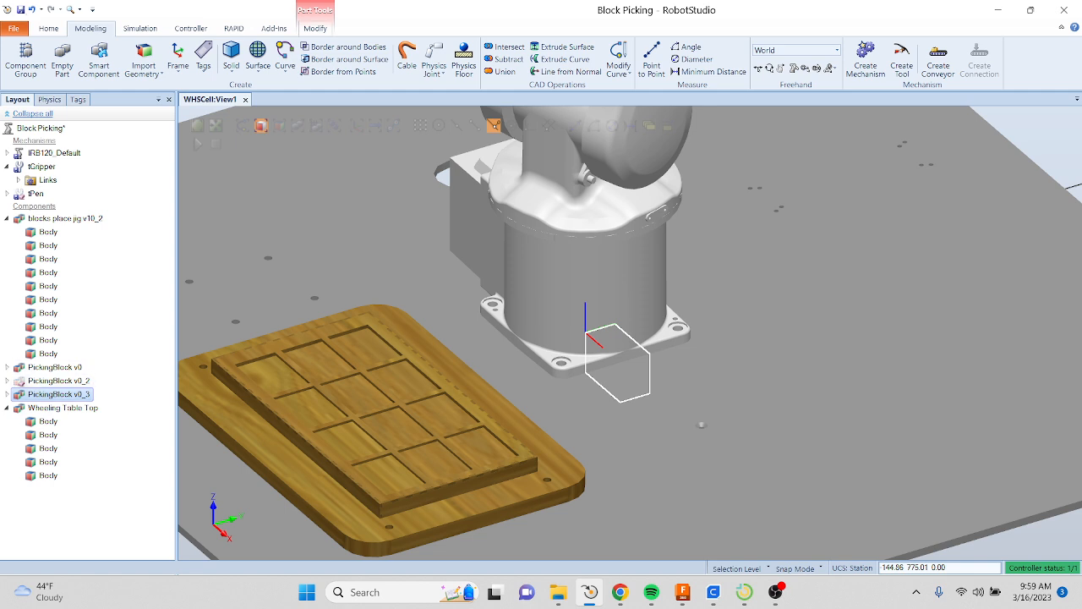
click(314, 28)
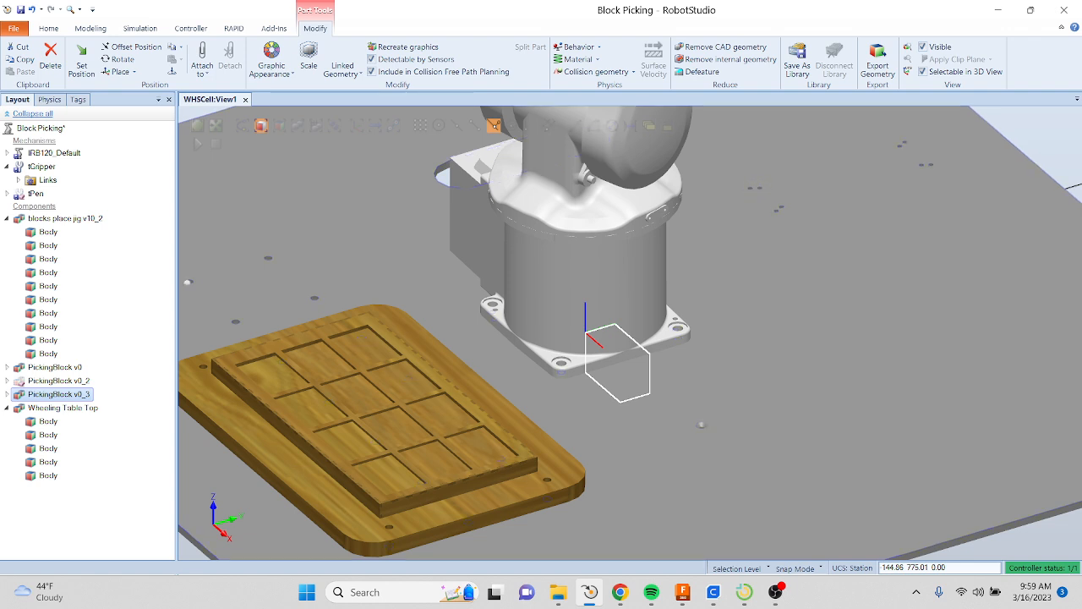
click(131, 47)
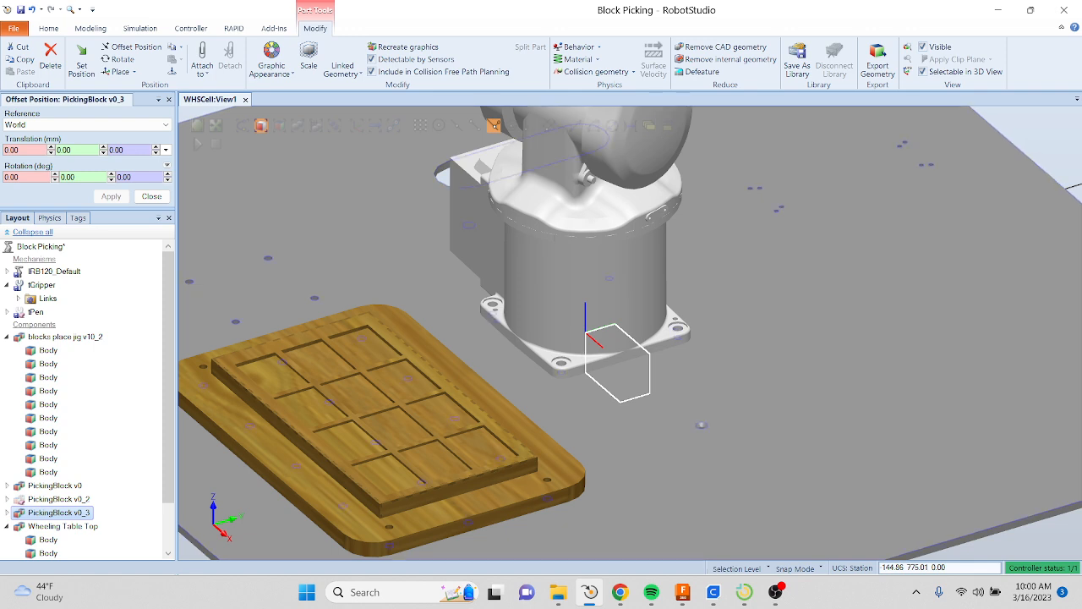
double_click(68, 150)
text(20)
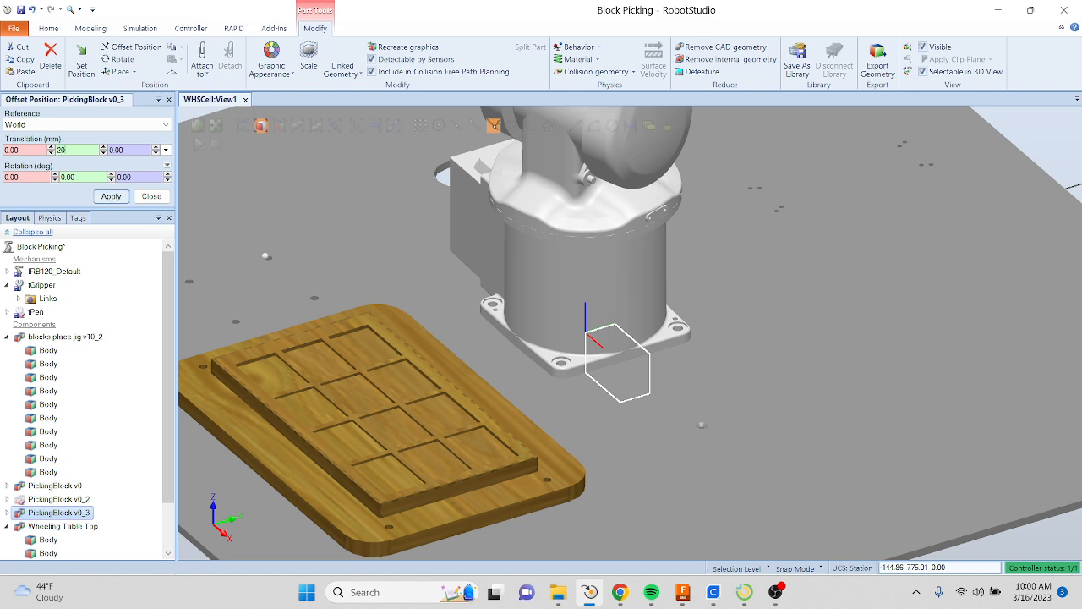
key(Return)
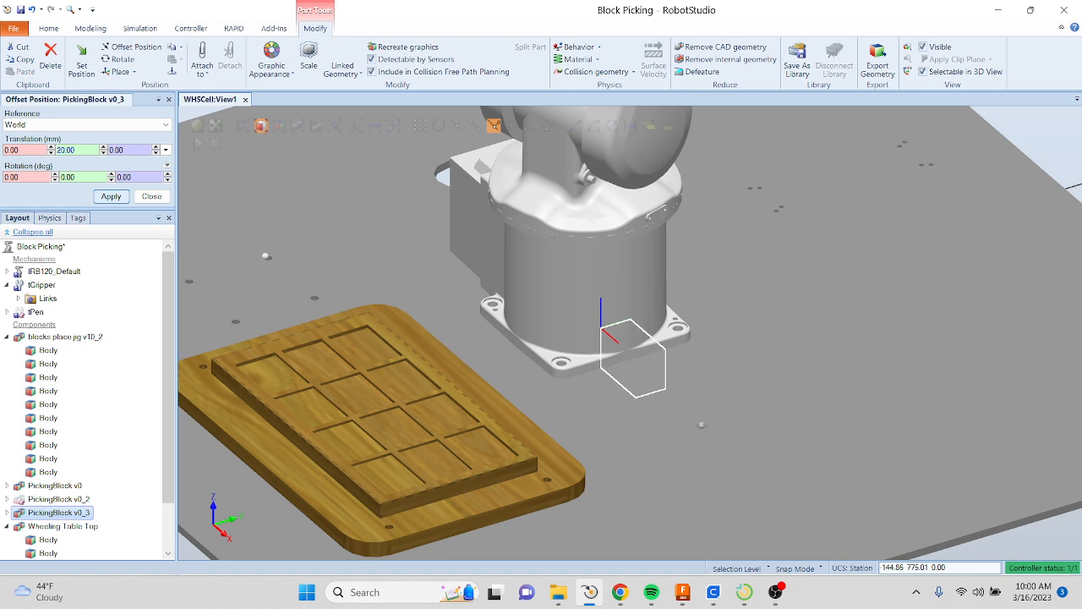
key(Return)
key(Return)
key(Return)
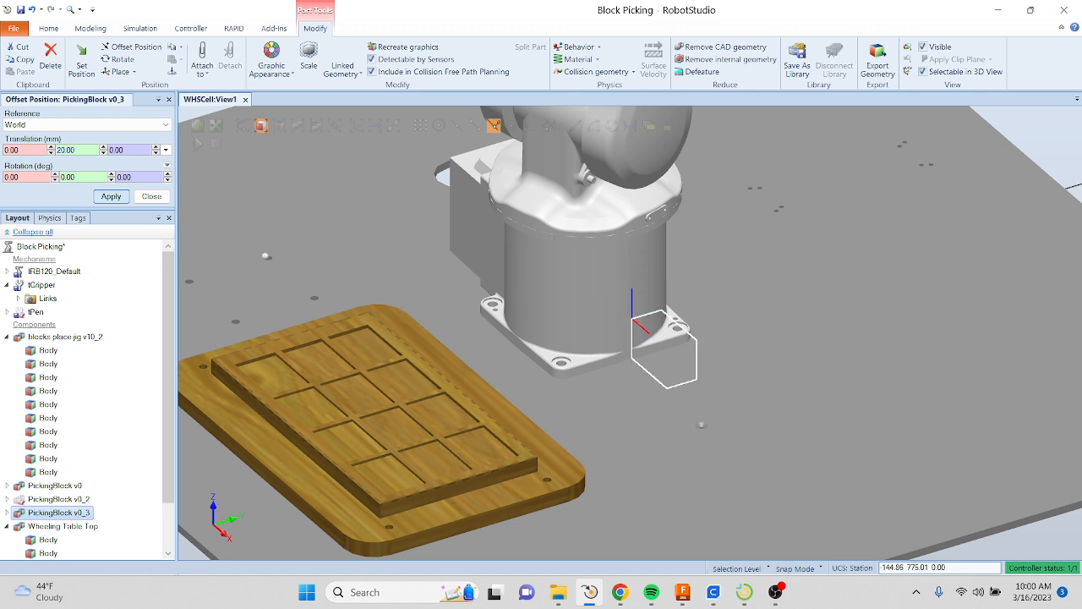
key(Return)
key(Return)
key(Return)
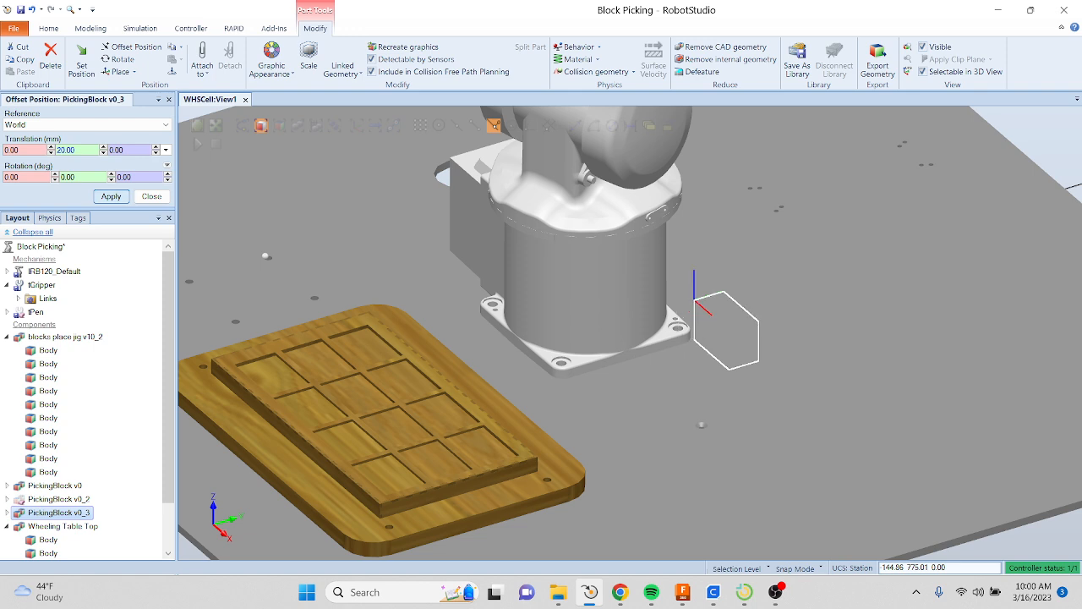
key(Return)
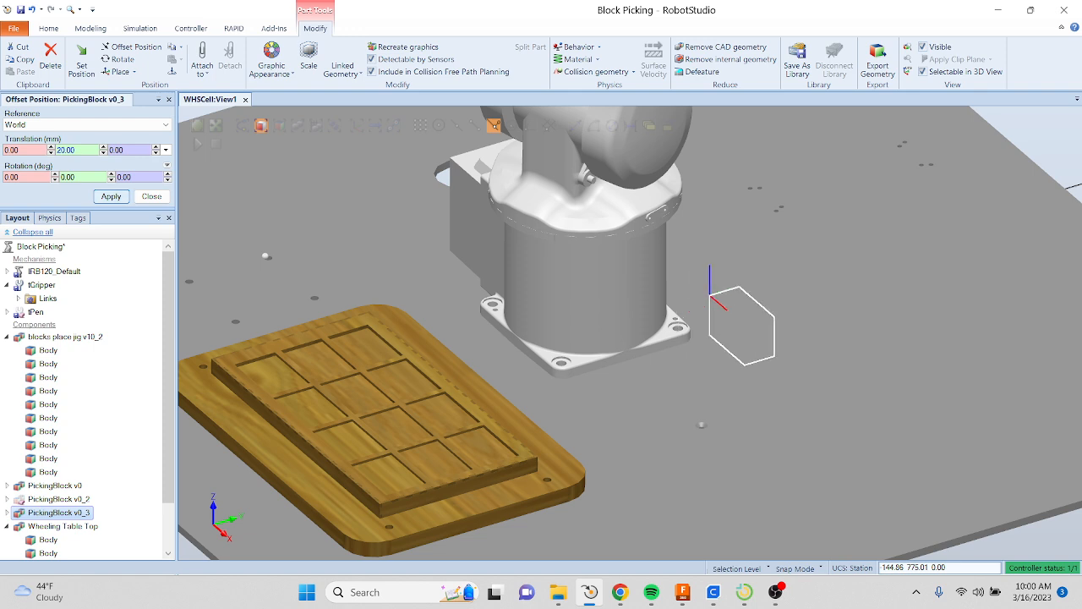
key(Return)
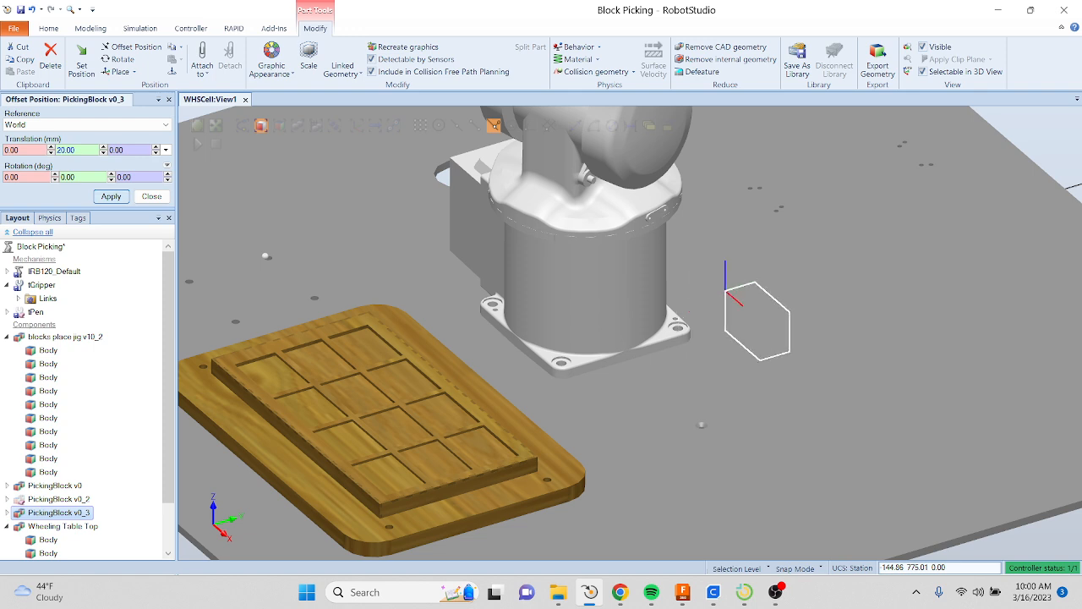
Set the Y offset to 0 and raise PickingBlock v0_3 along World Z in repeated 20 mm offsets
double_click(65, 150)
text(0)
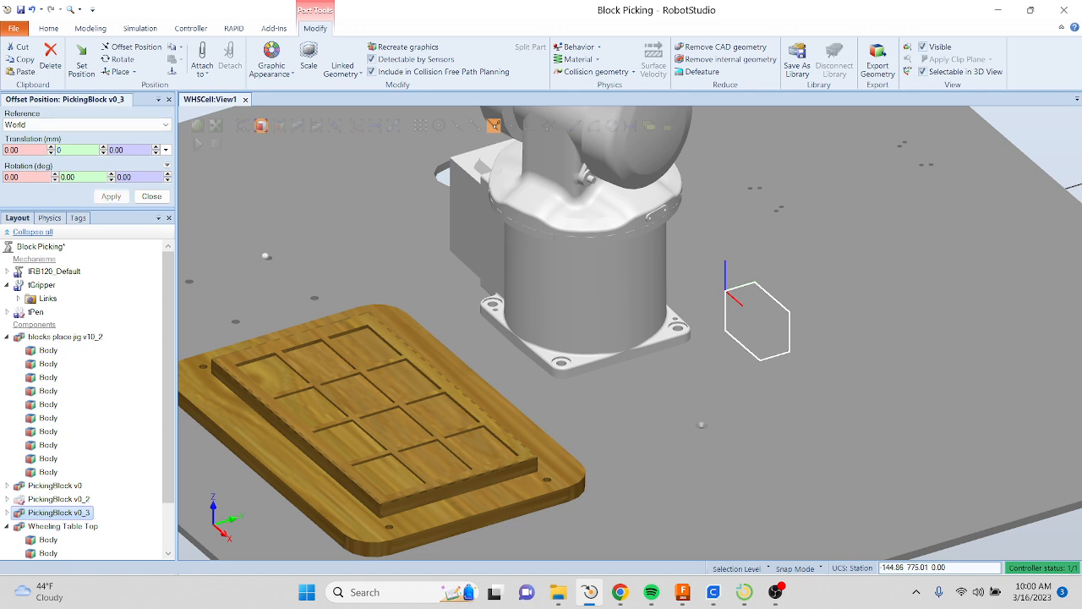
key(Tab)
text(20)
key(Tab)
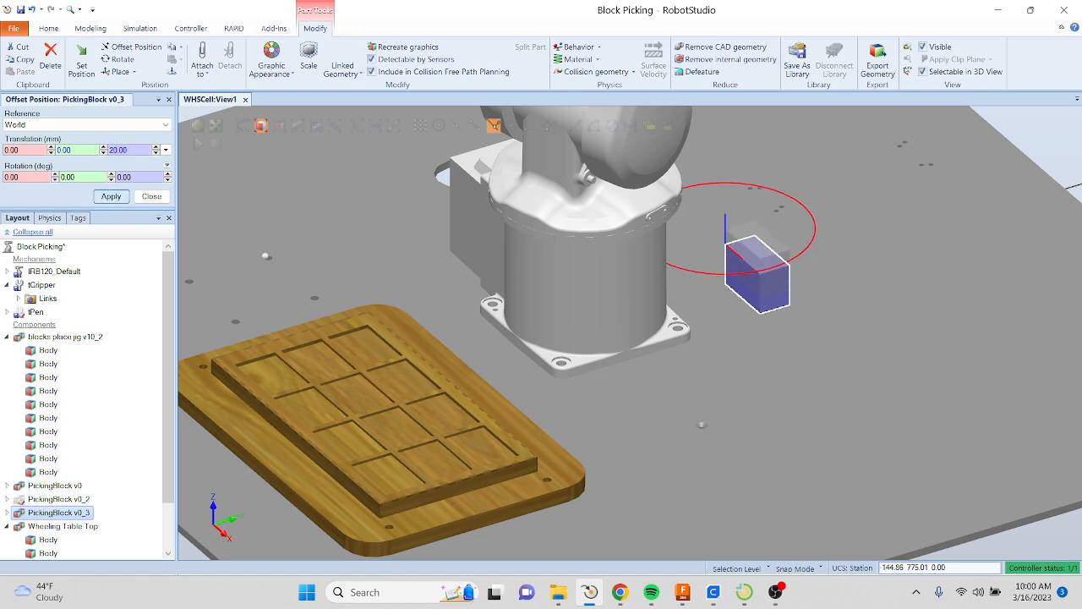
key(Return)
key(Return)
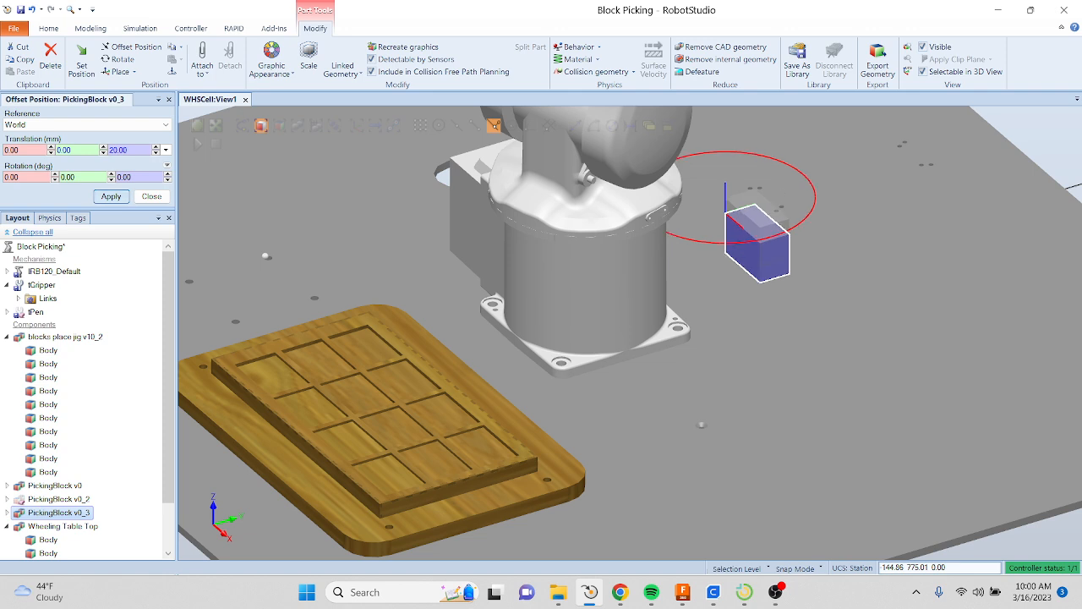
key(Return)
key(Return)
key(Return)
key(Return)
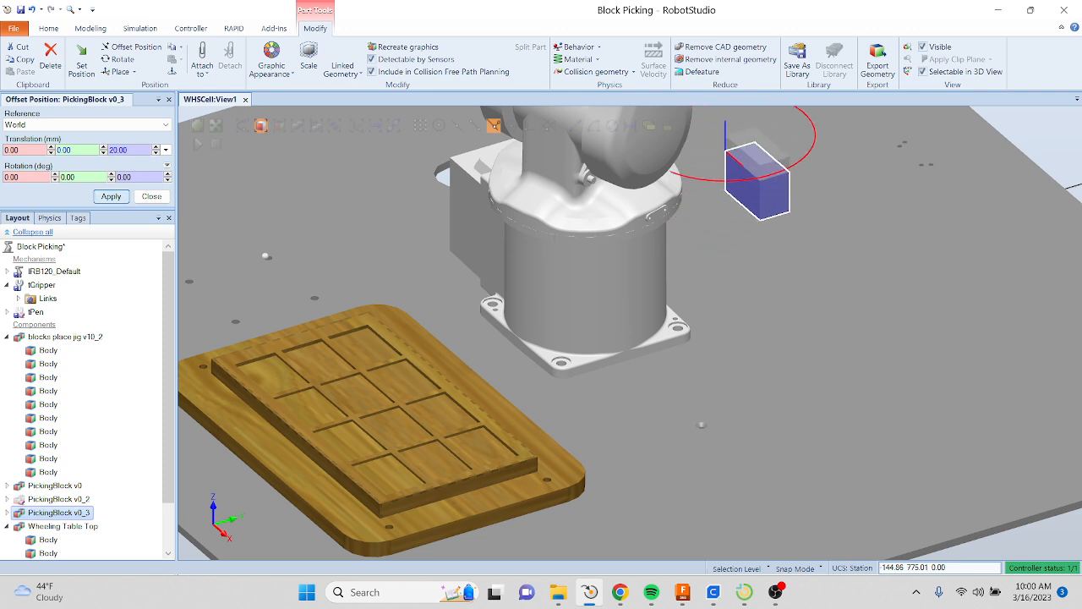
key(Return)
Set the Z offset to 0 and offset PickingBlock v0_3 by -20 mm along World X, applying it seven times
ctrl+shift+drag(702, 425, 482, 332)
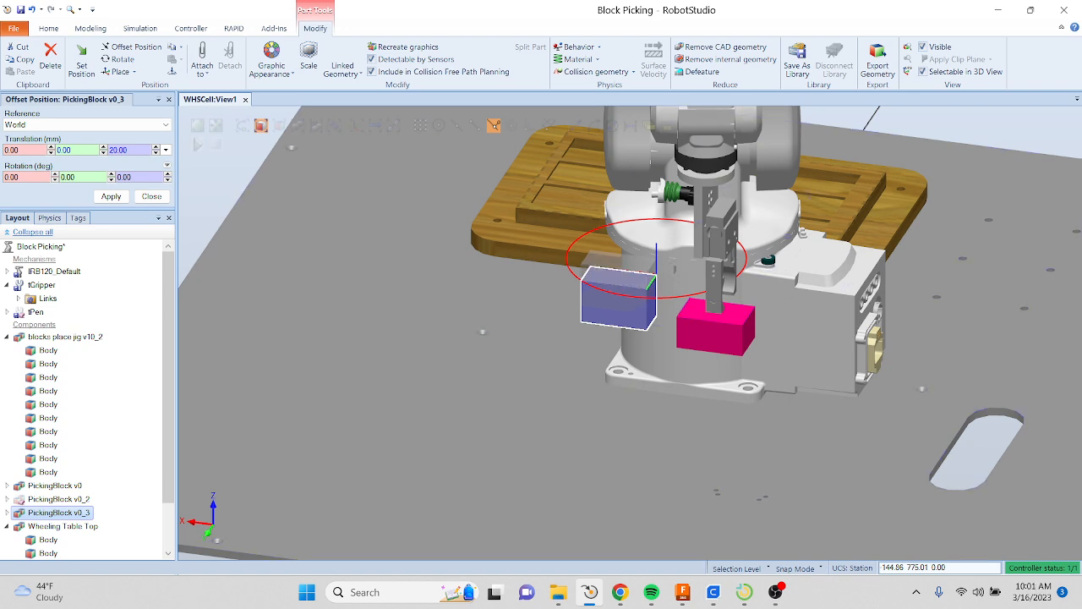
click(127, 150)
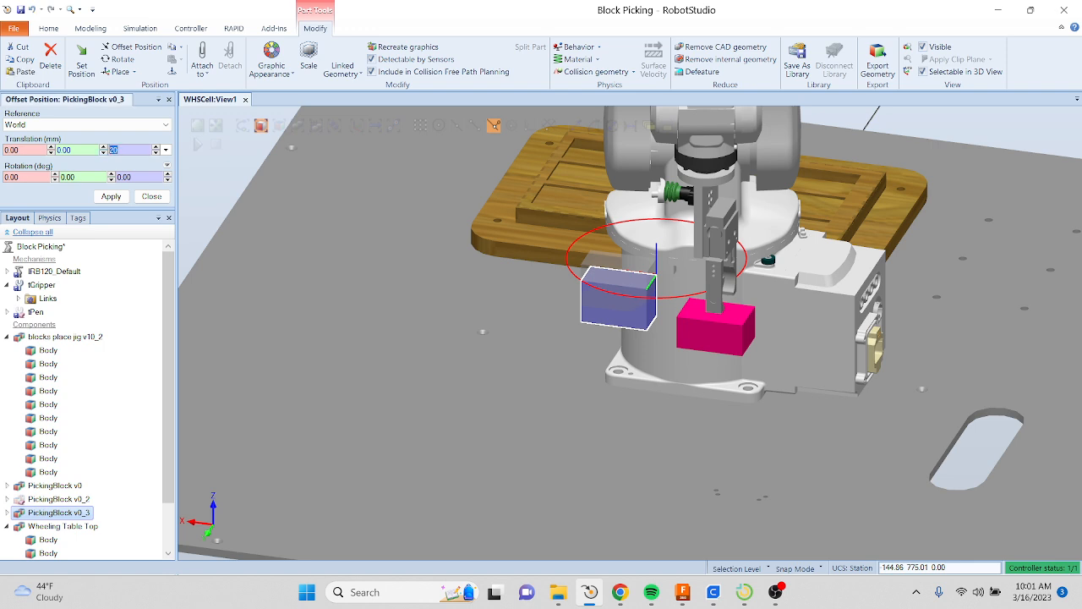
text(0)
click(24, 149)
text(-20)
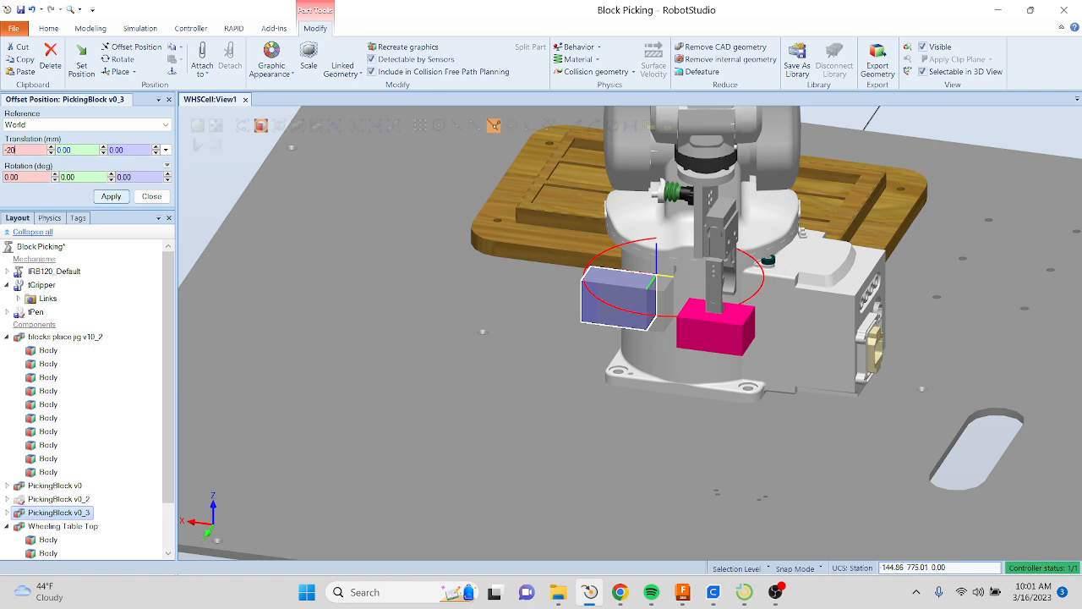
click(111, 196)
click(110, 196)
click(111, 196)
click(111, 196)
click(111, 197)
click(111, 197)
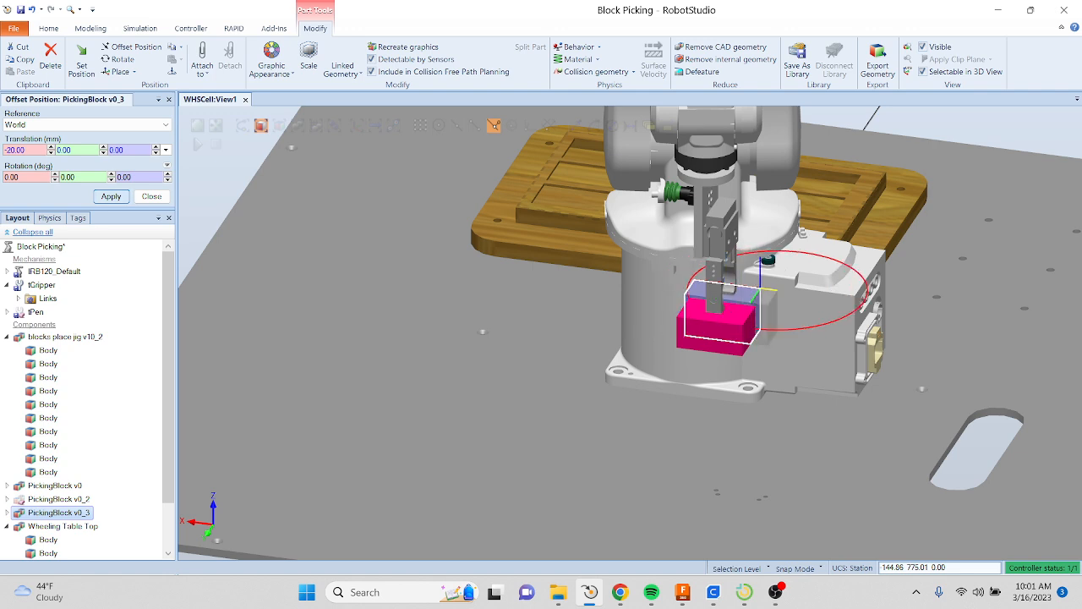
click(111, 196)
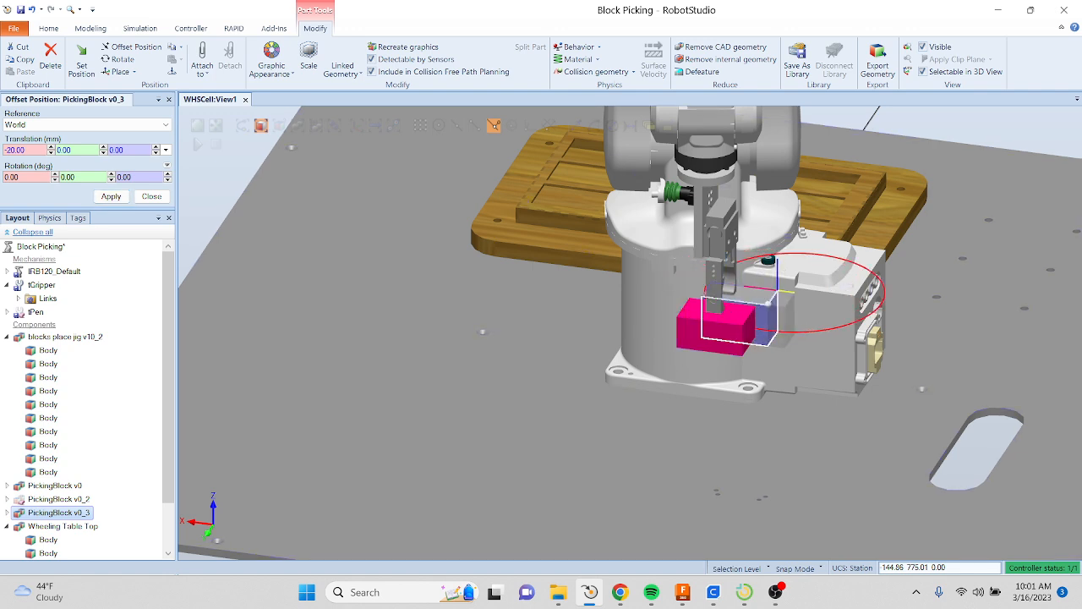
Set the X offset to 0, offset PickingBlock v0_3 by 10 mm along World Y eight times, and finish positioning
key(BackSpace)
key(BackSpace)
key(BackSpace)
key(ctrl+a)
key(ctrl+c)
text(0)
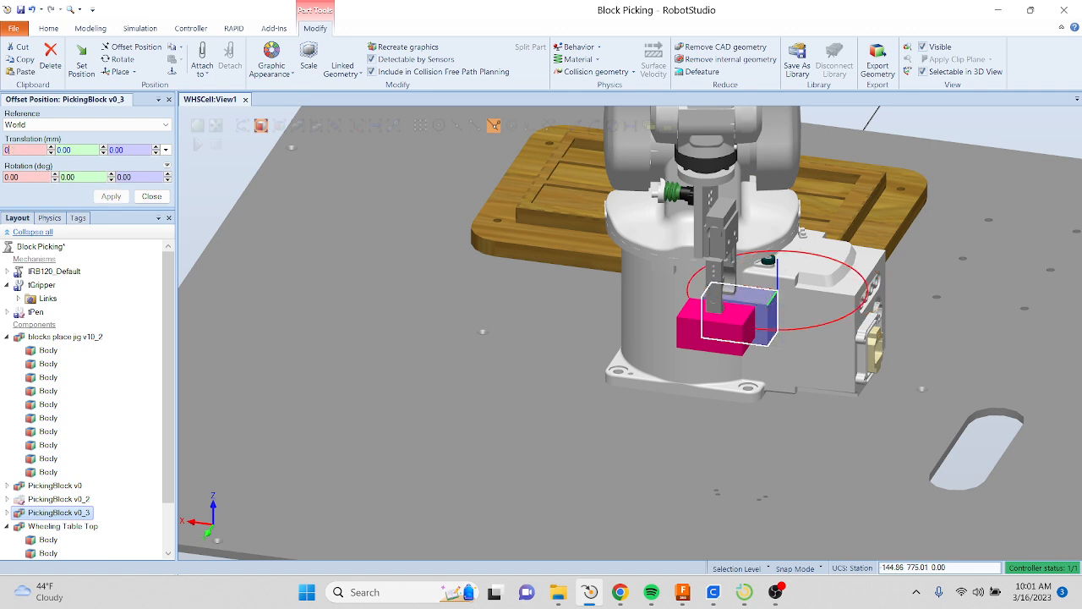
key(Tab)
text(10)
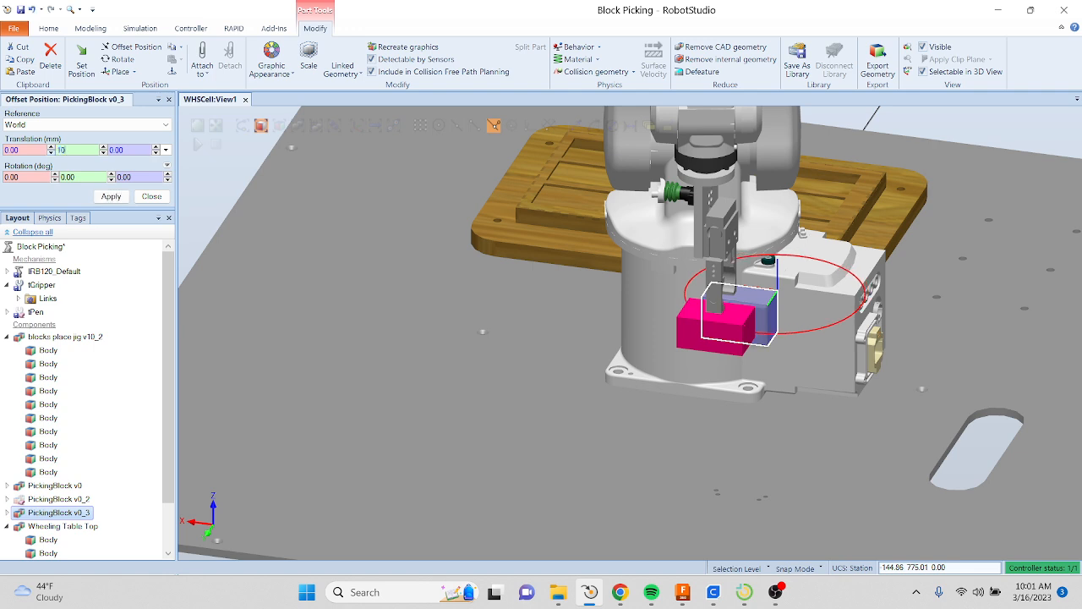
click(111, 196)
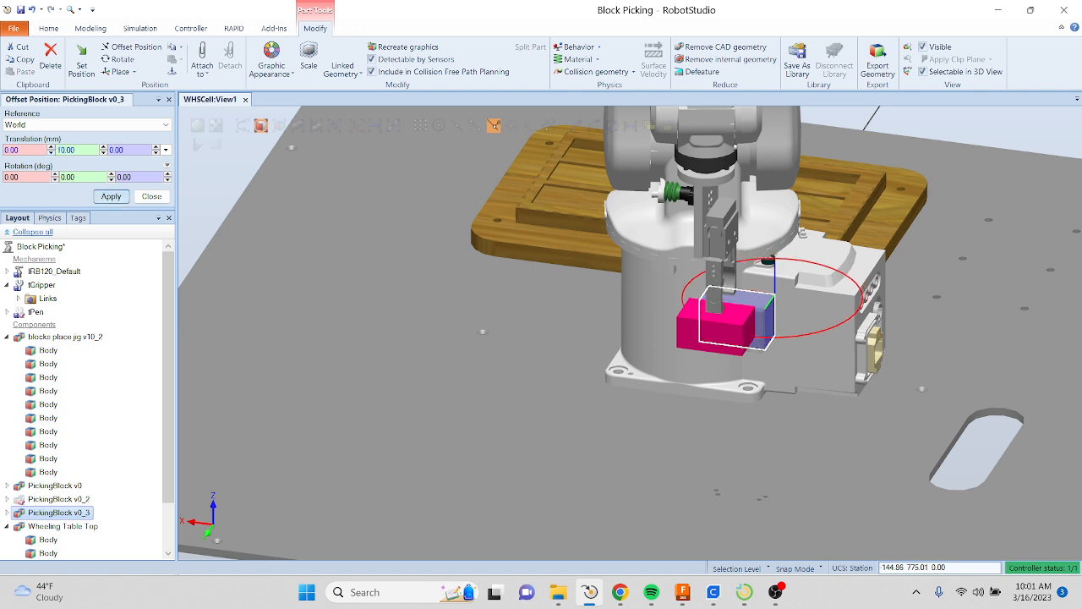
click(111, 196)
click(111, 196)
click(110, 197)
click(111, 196)
click(111, 196)
click(111, 196)
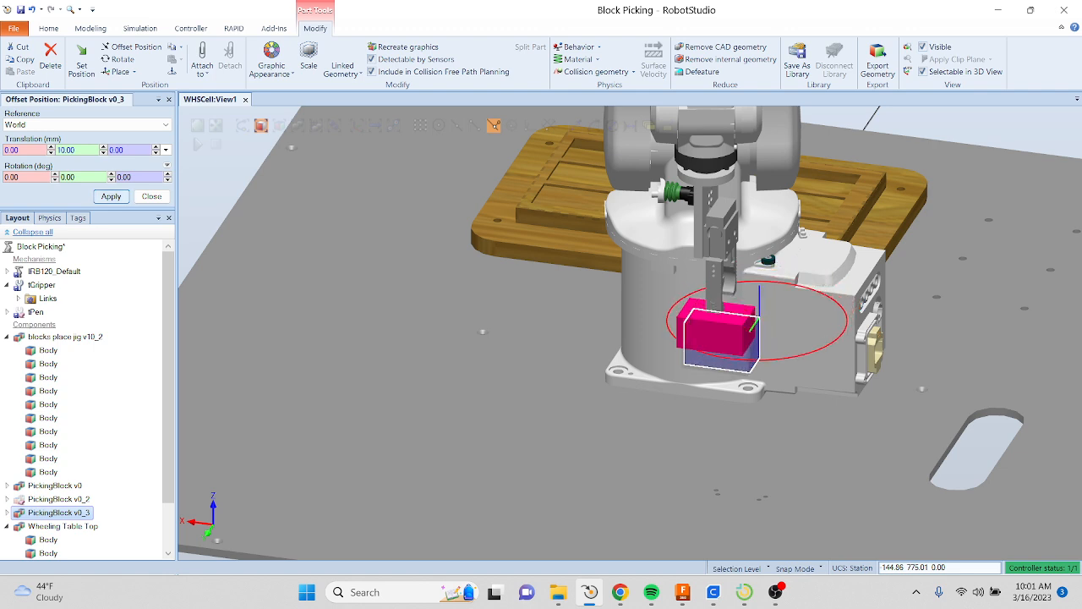
click(111, 196)
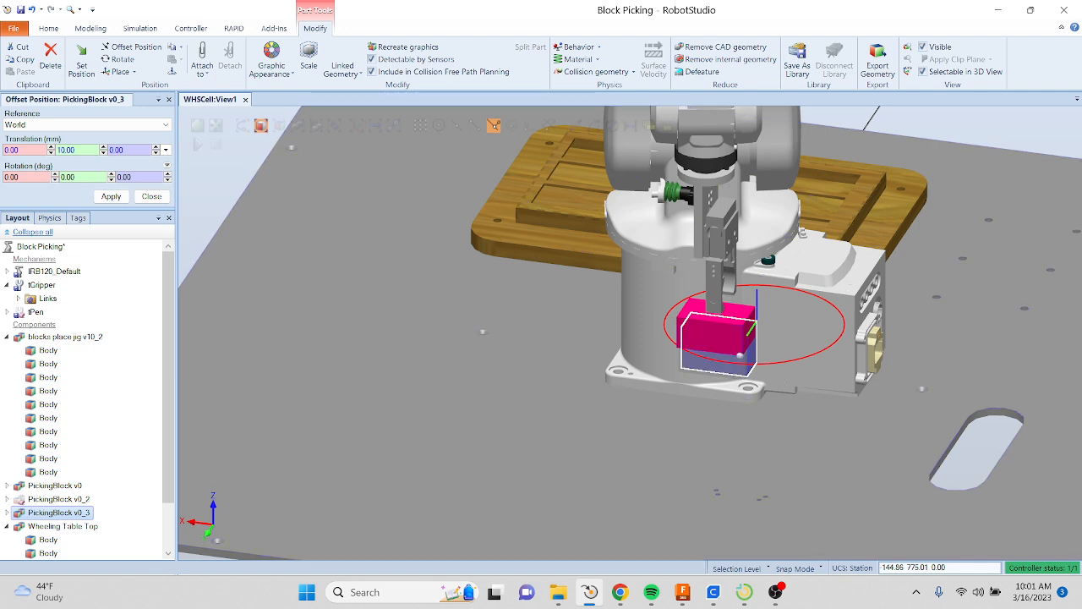
scroll(757, 344, up, 5)
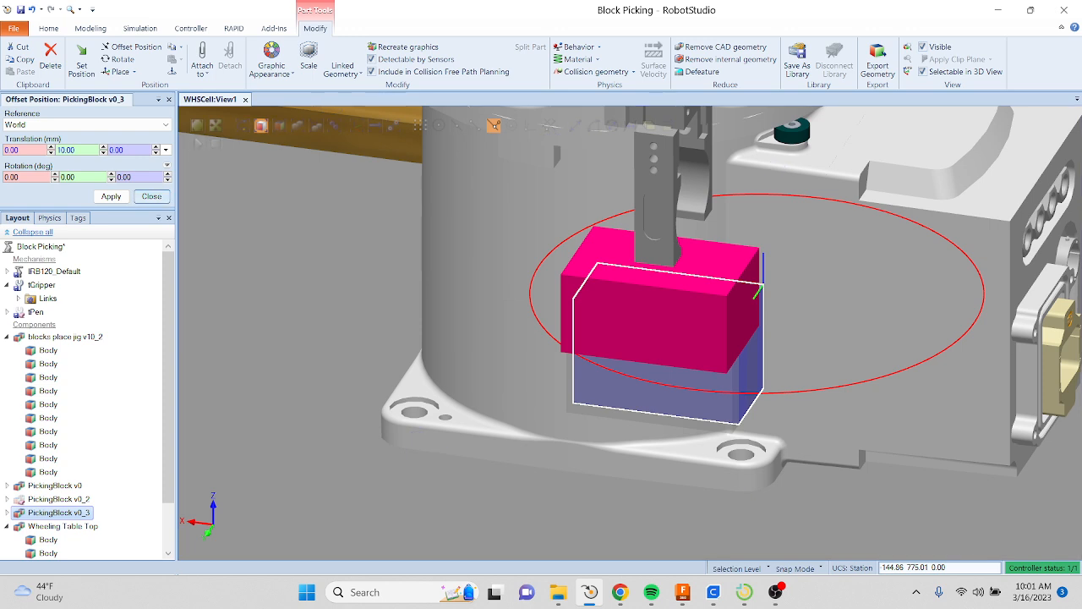
click(151, 196)
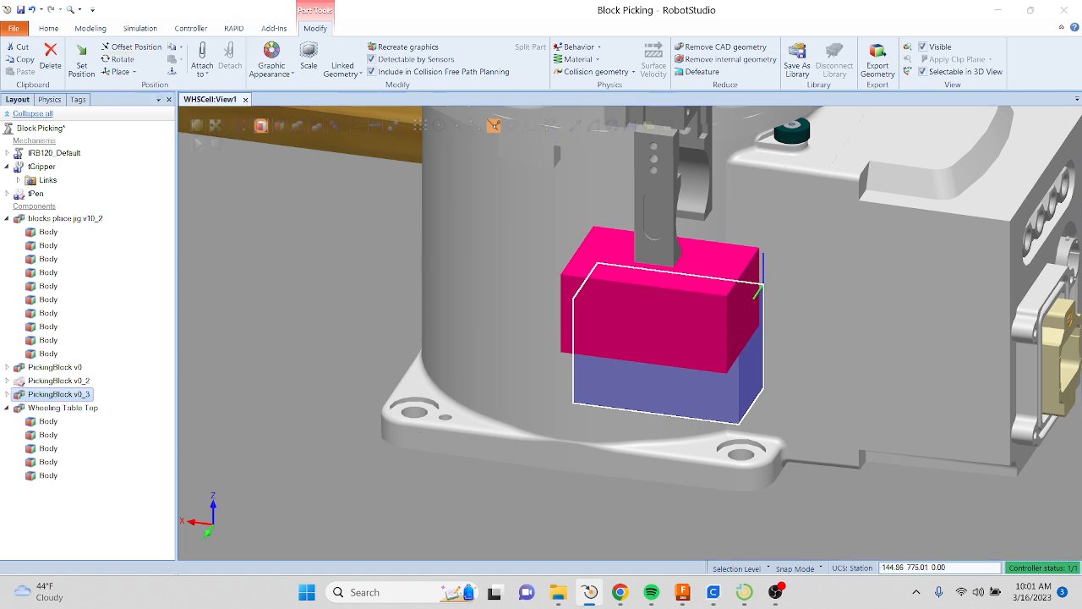
Rotate PickingBlock v0_3 by 90 degrees about X, using the Local reference
click(117, 59)
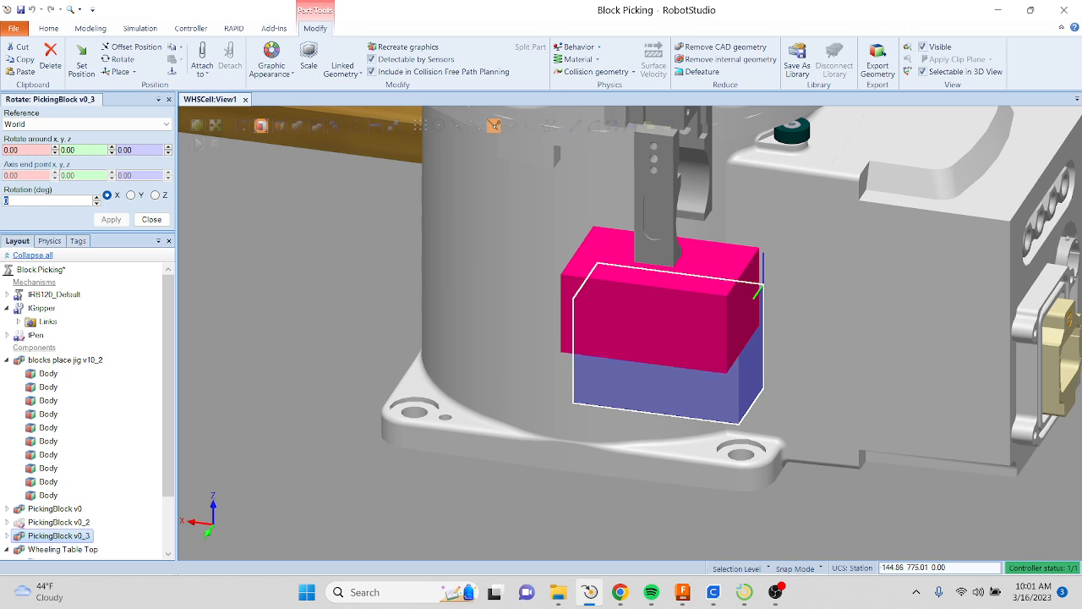
ctrl+shift+drag(723, 289, 850, 345)
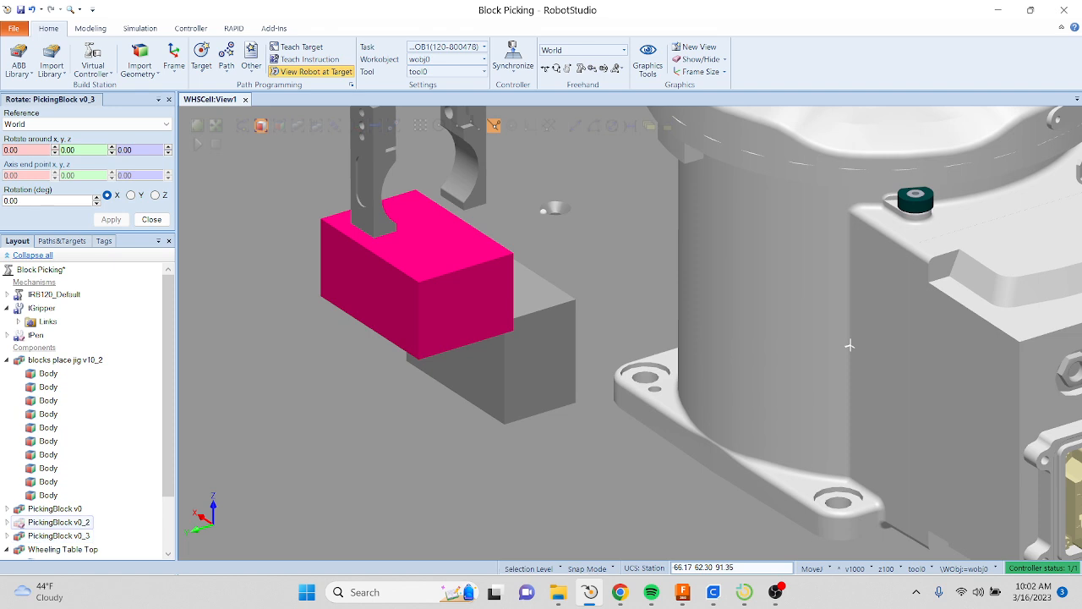
click(54, 508)
click(58, 536)
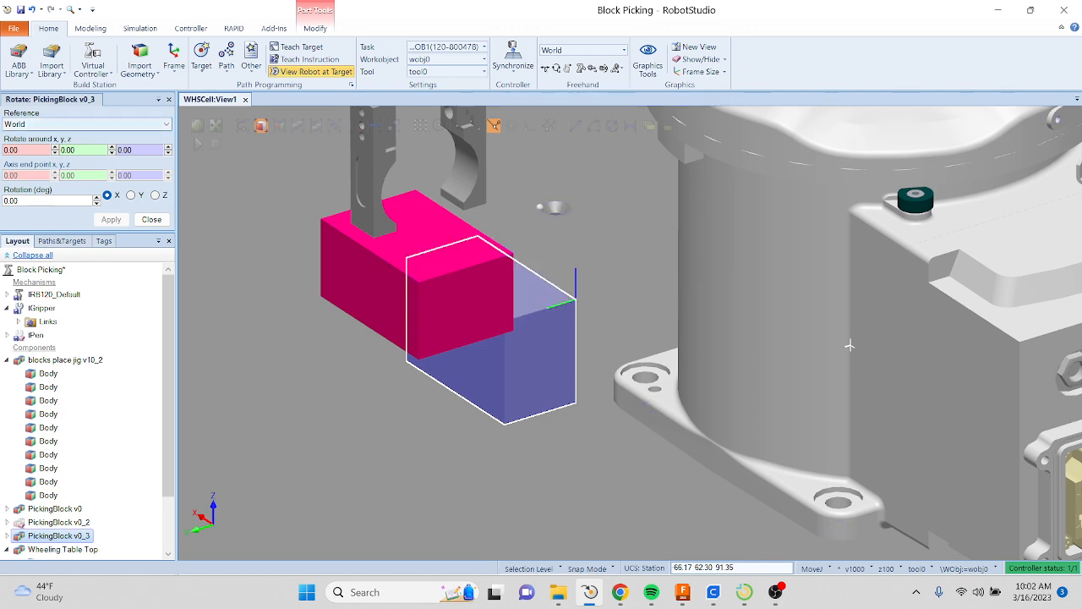
click(86, 123)
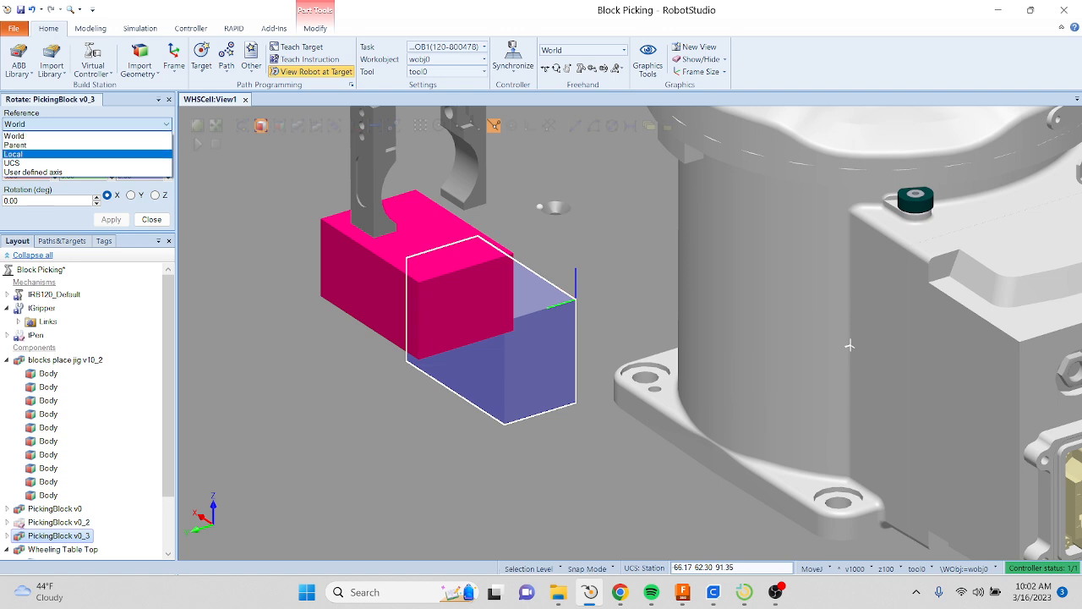
click(86, 154)
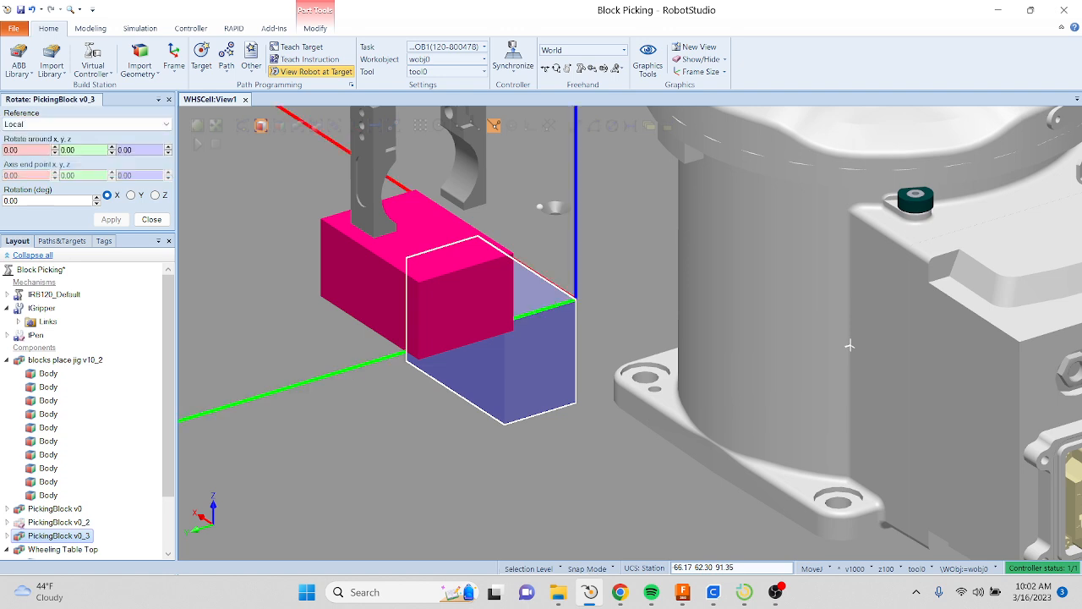
click(47, 200)
text(90)
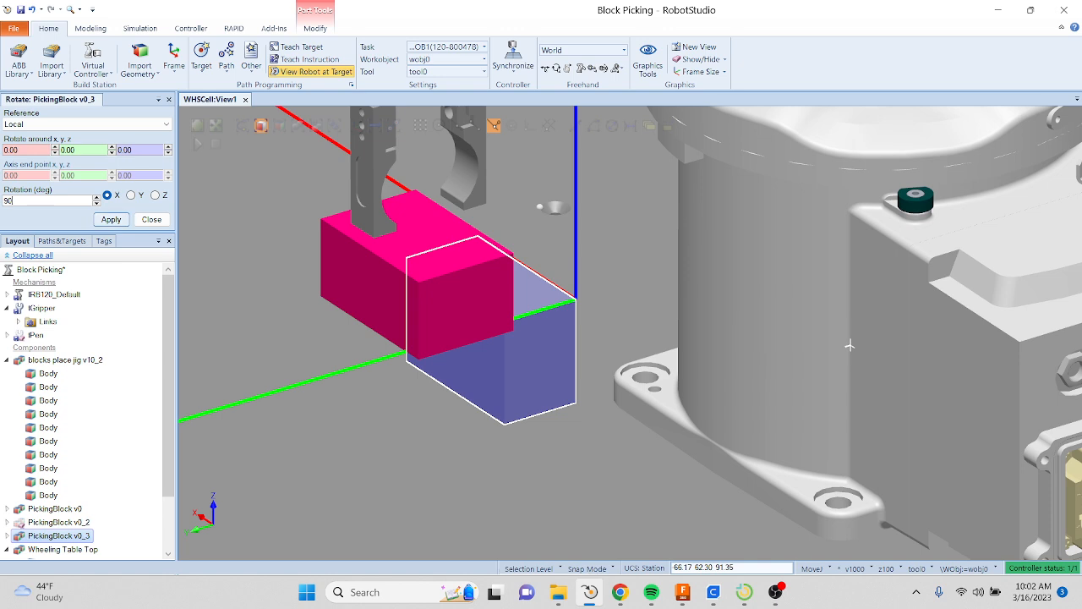
key(Return)
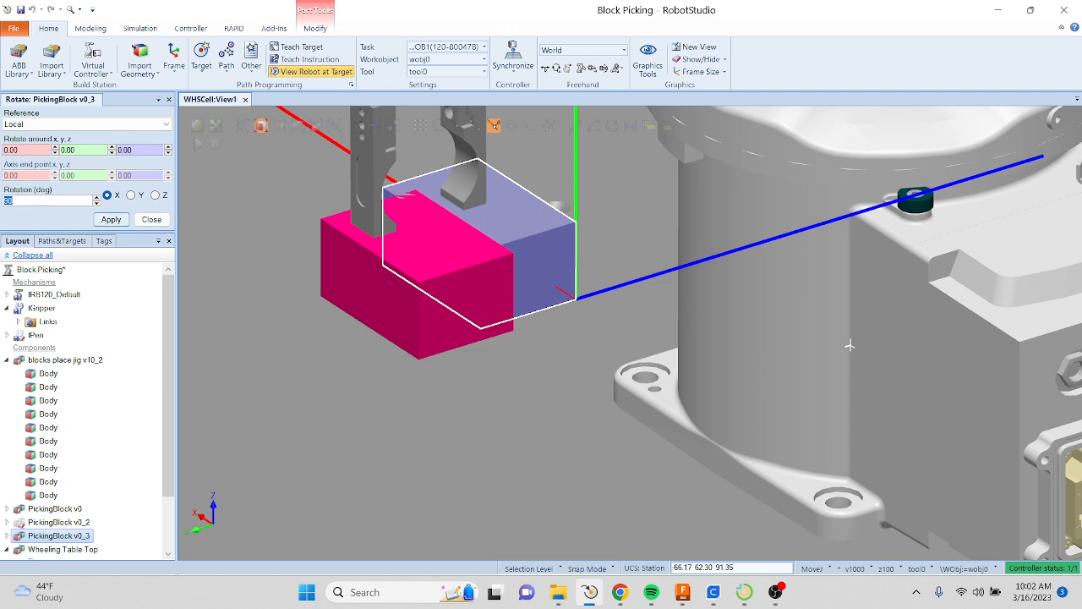
click(151, 219)
scroll(850, 345, down, 5)
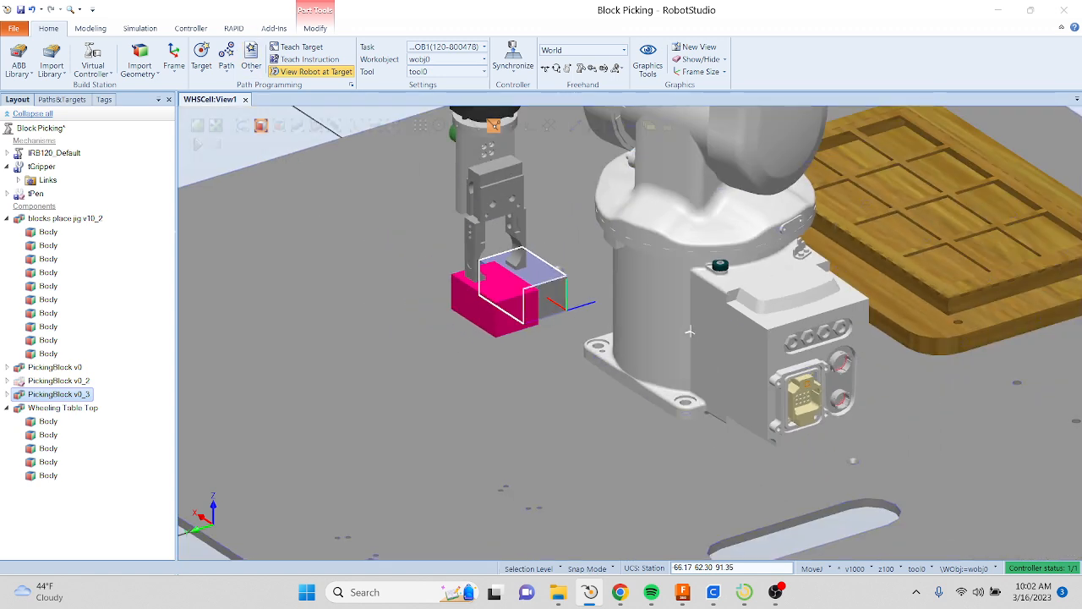
click(544, 317)
ctrl+shift+drag(543, 317, 655, 346)
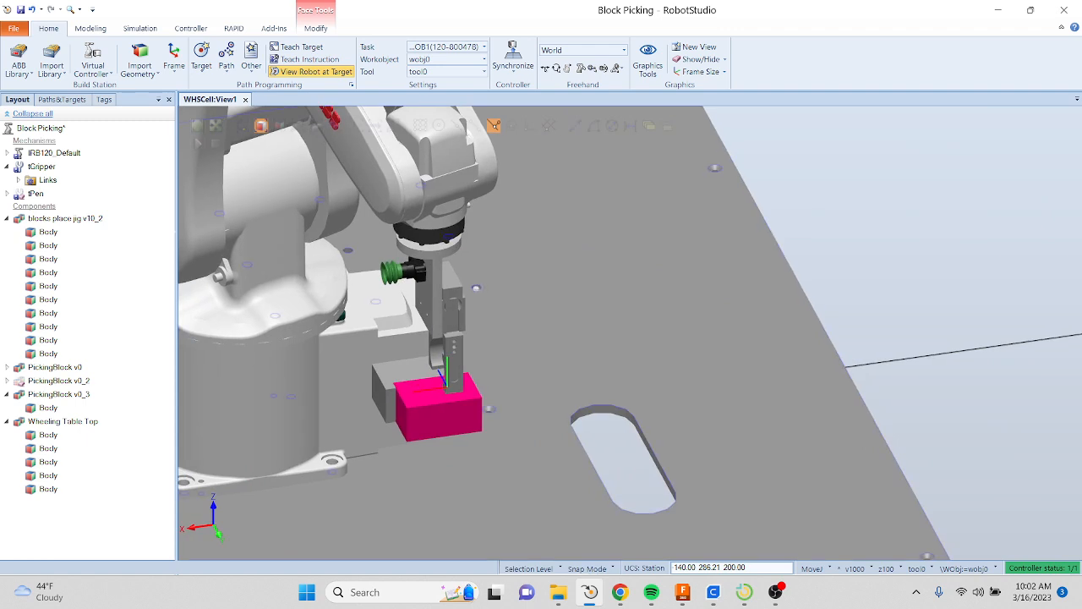